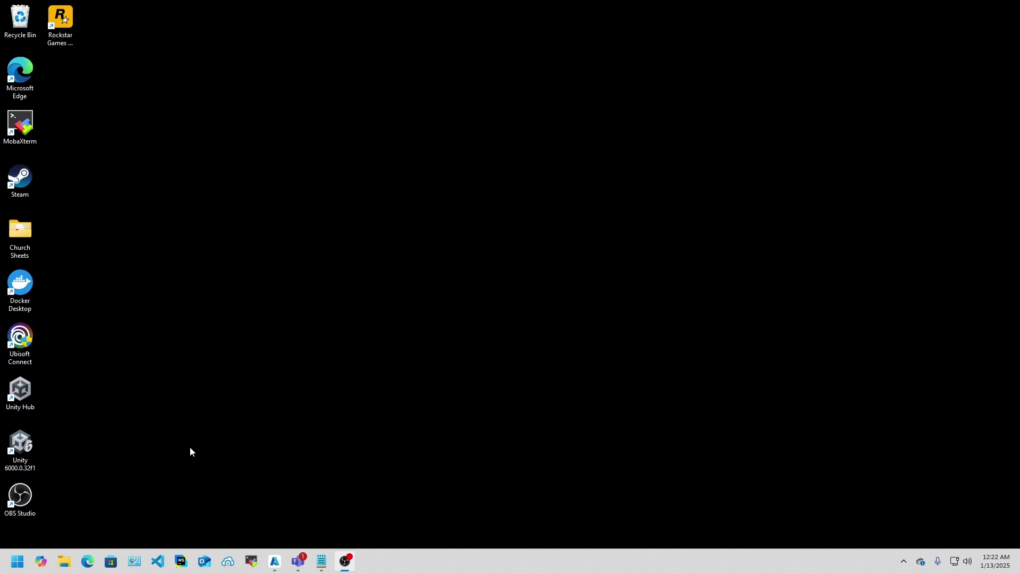
Launch Microsoft Edge from the taskbar to a new tab page
left_click(88, 562)
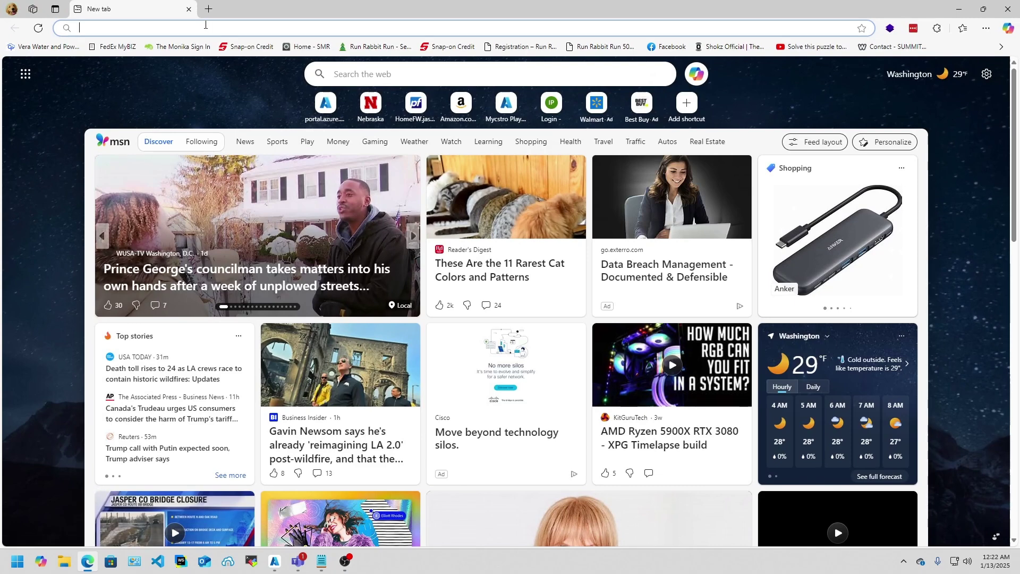
type("192.168.")
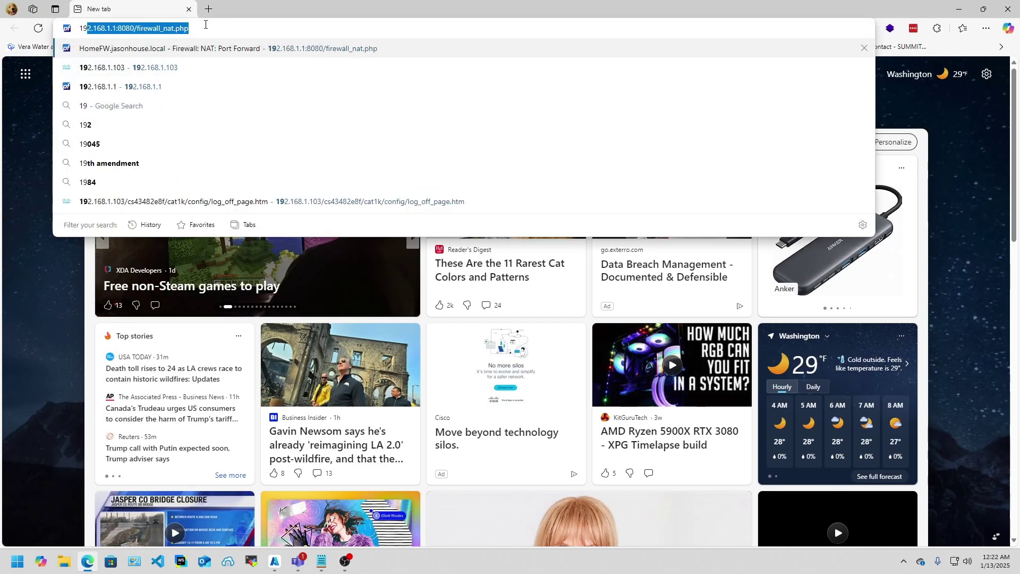
type("1.254")
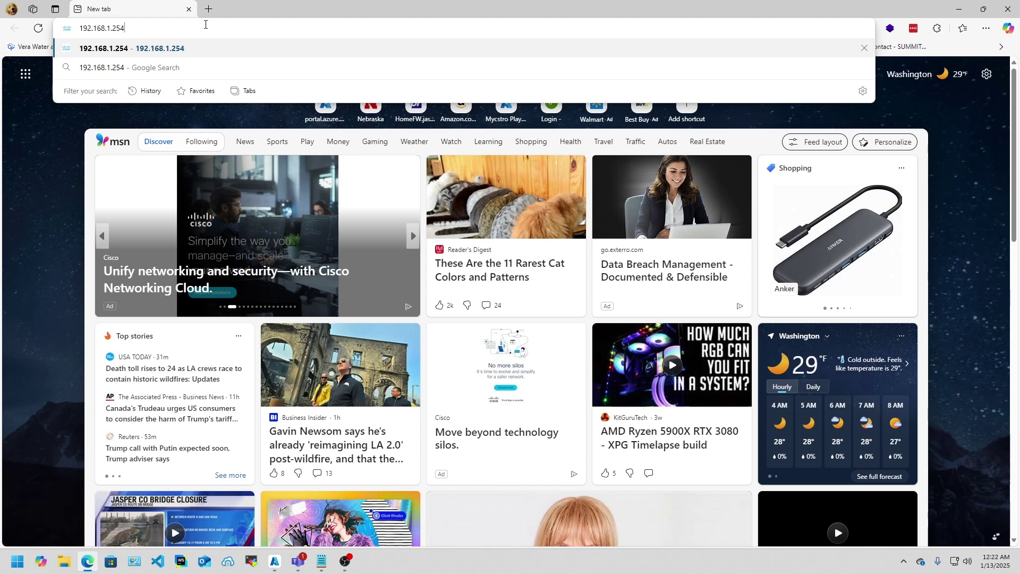
key("BackSpace")
key("BackSpace")
key("BackSpace")
key("BackSpace")
key("BackSpace")
key("BackSpace")
key("BackSpace")
key("BackSpace")
key("BackSpace")
key("BackSpace")
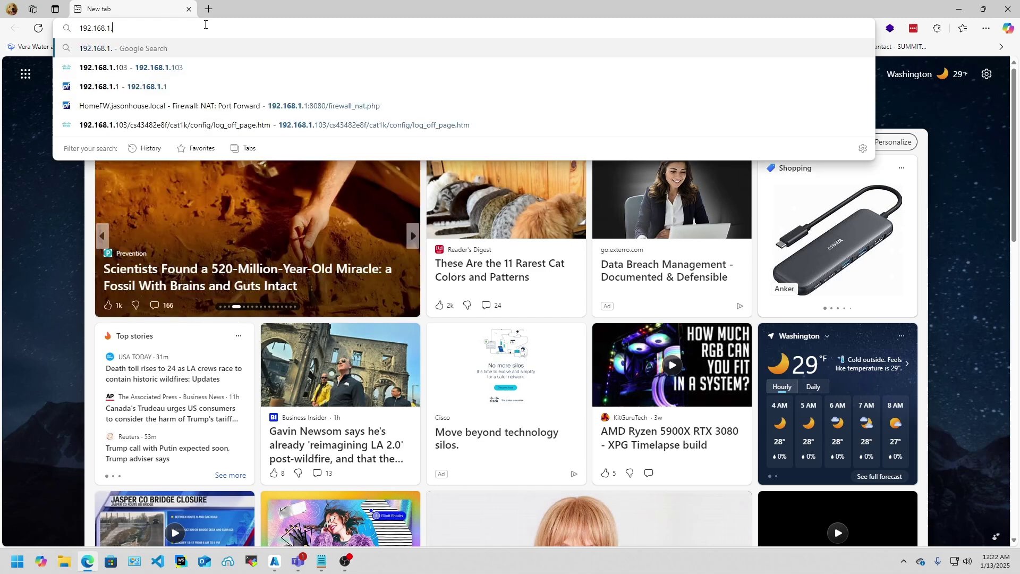
key("BackSpace")
key("BackSpace")
key("BackSpace")
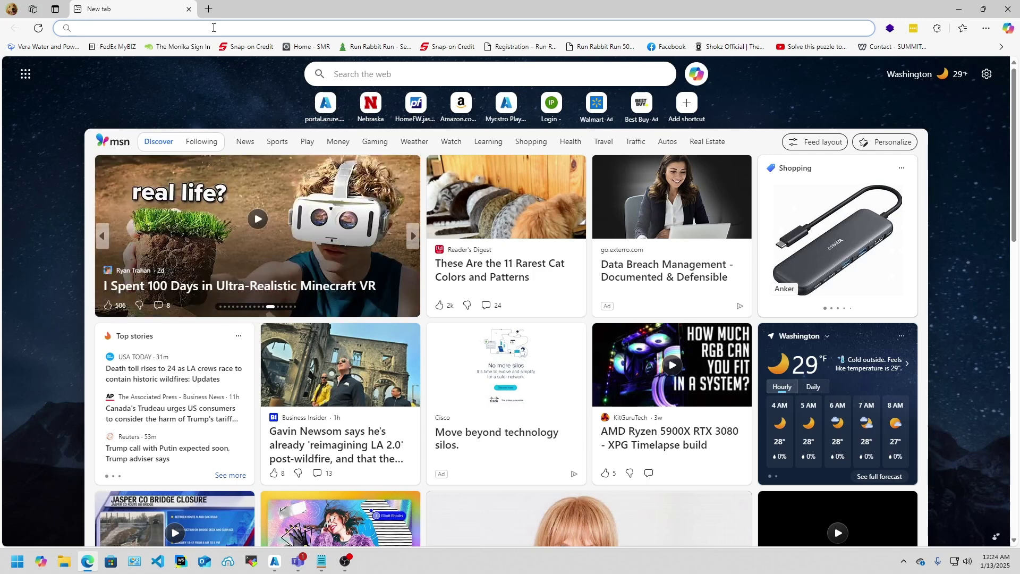
Browse to 192.168.1.103 and log in with the saved admin credentials
type("192")
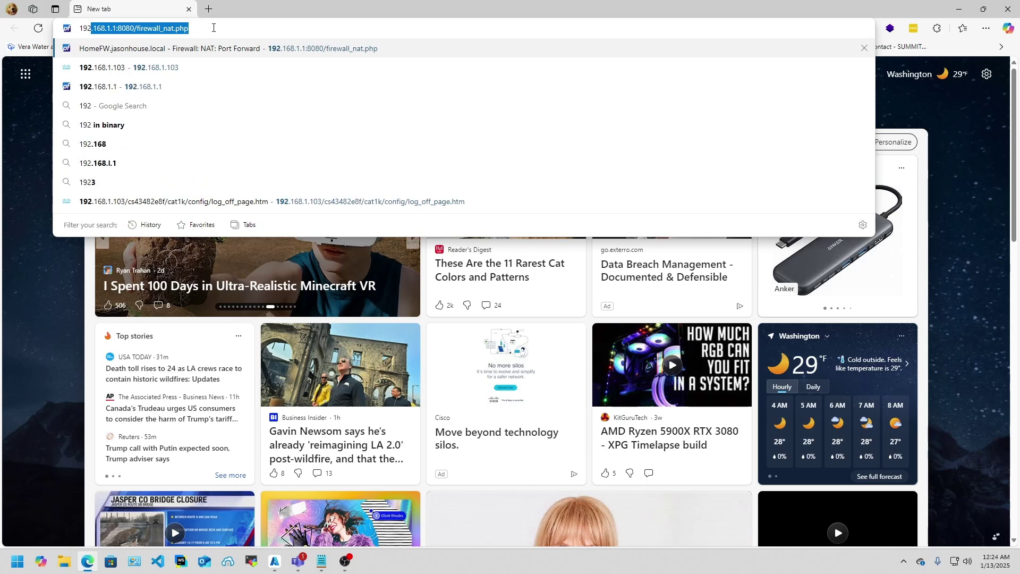
type(".168.1.103/cs43482e8f/cat1k/config/log_off_page.htm")
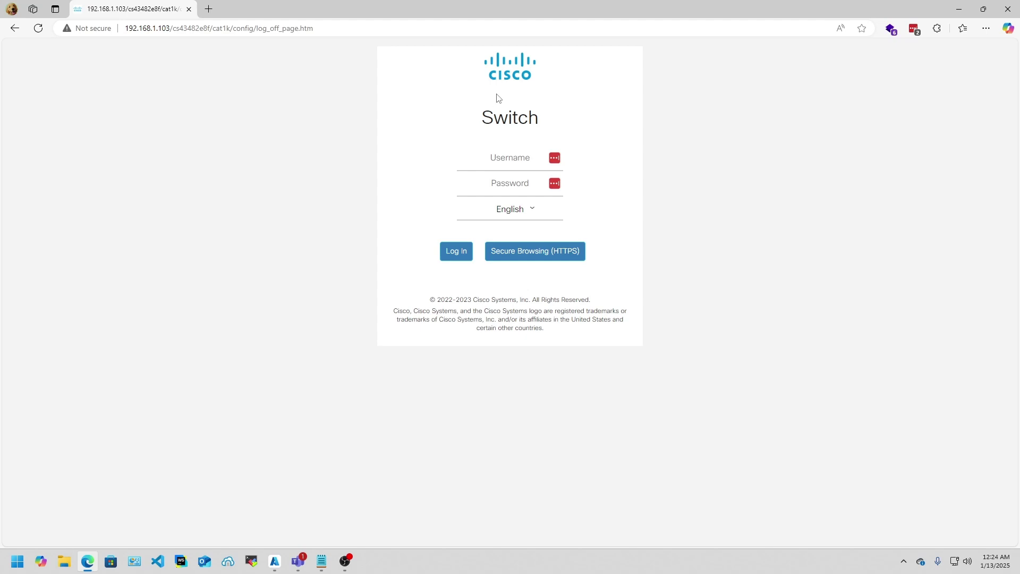
left_click(519, 160)
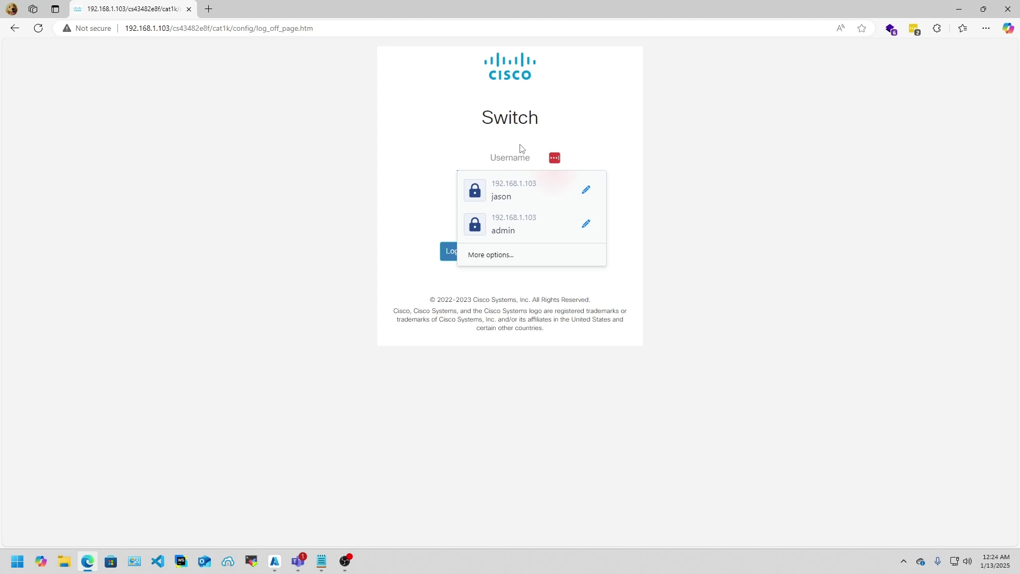
left_click(516, 231)
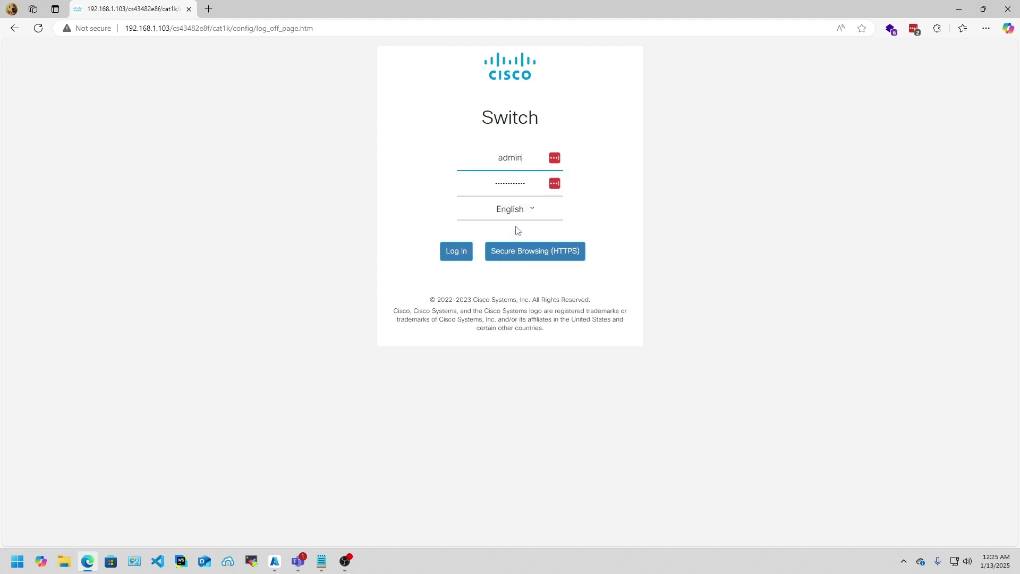
left_click(458, 255)
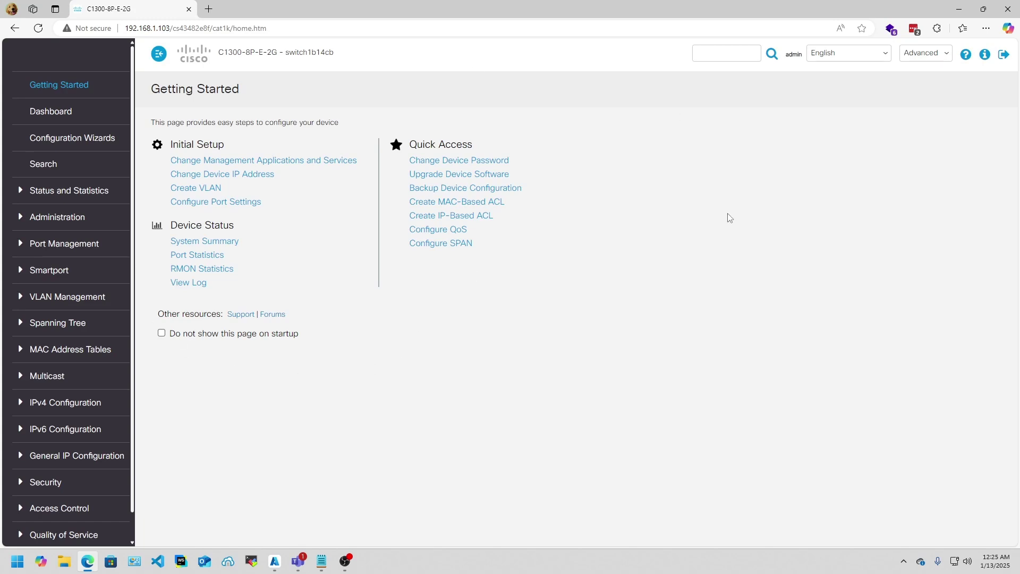
left_click(934, 55)
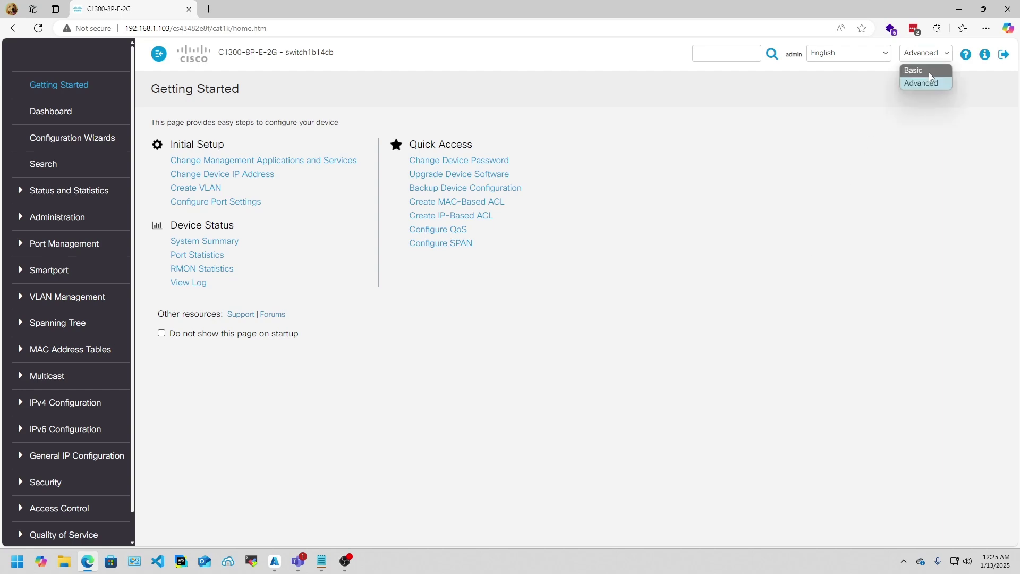
left_click(938, 71)
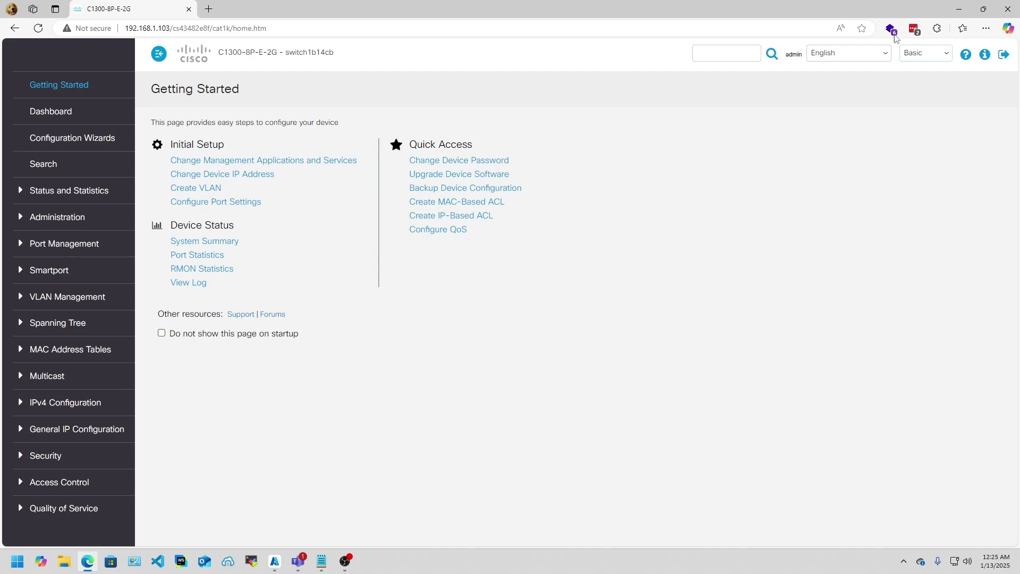
left_click(928, 57)
left_click(926, 84)
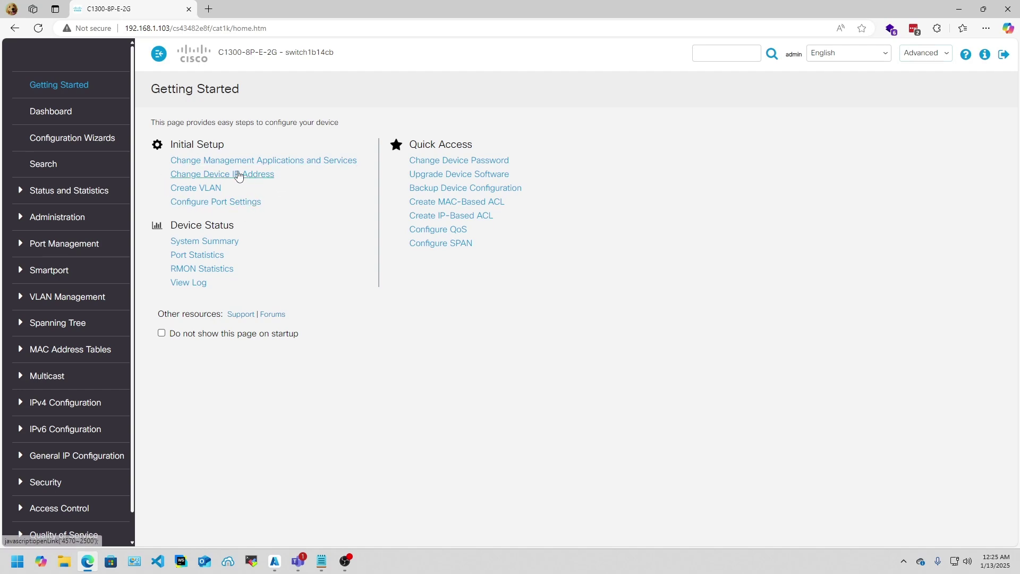
Check VLAN 1's static address 192.168.1.103 in its IPv4 interface edit window, then close it
left_click(254, 174)
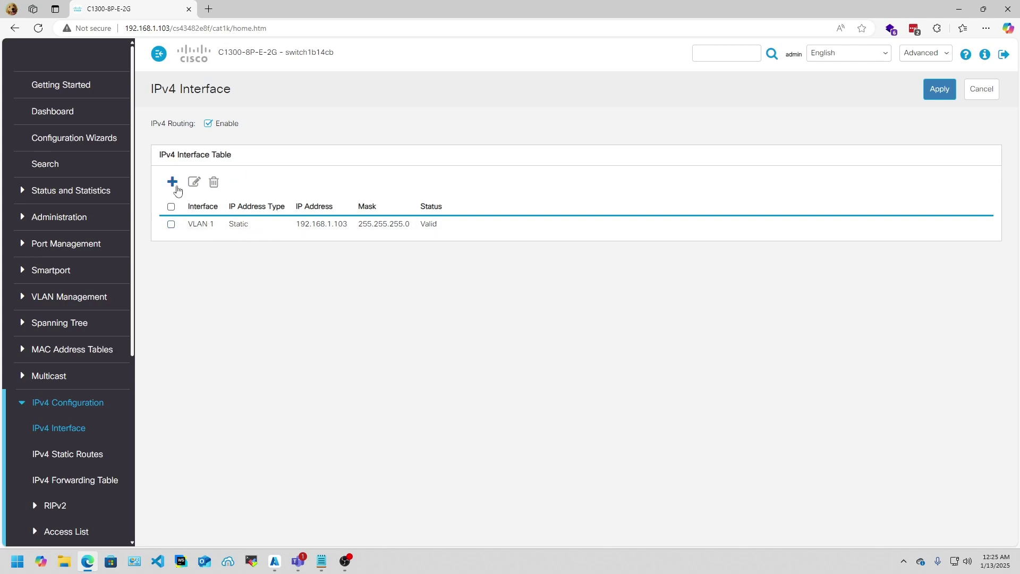
left_click(172, 225)
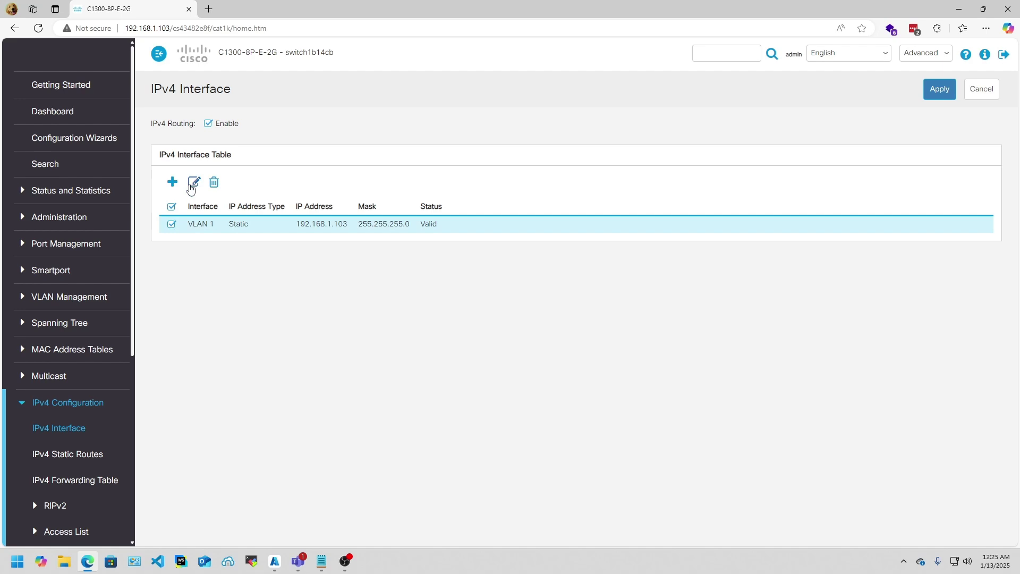
left_click(194, 182)
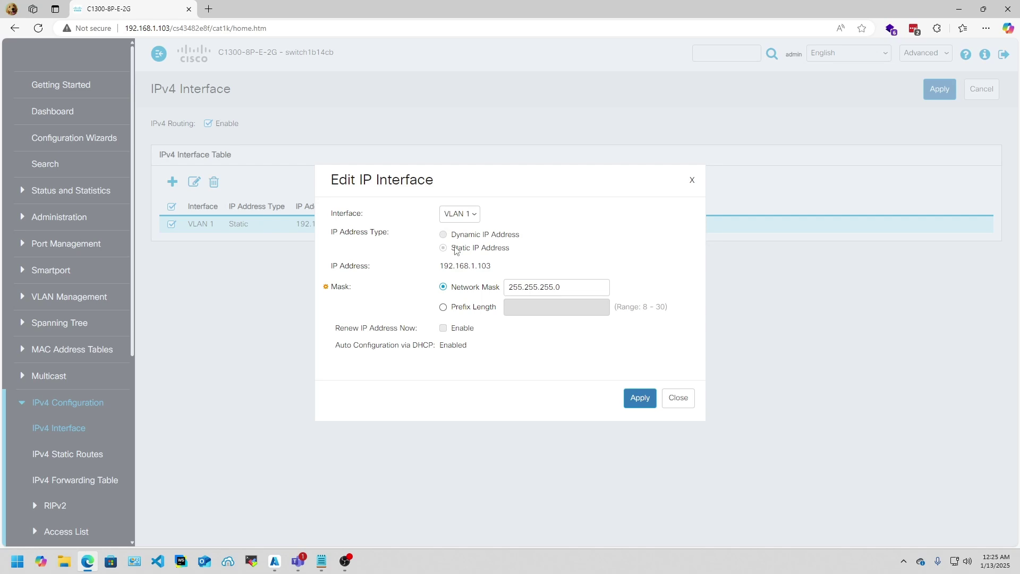
left_click_drag(492, 268, 436, 273)
left_click(540, 294)
left_click(693, 181)
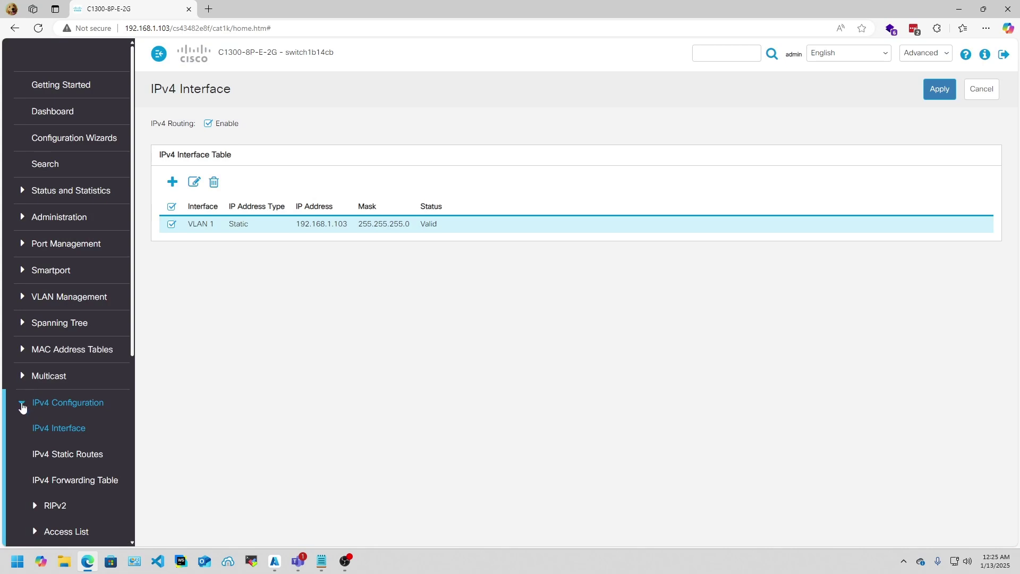
Collapse IPv4 Configuration and go to Administration > User Accounts
left_click(22, 407)
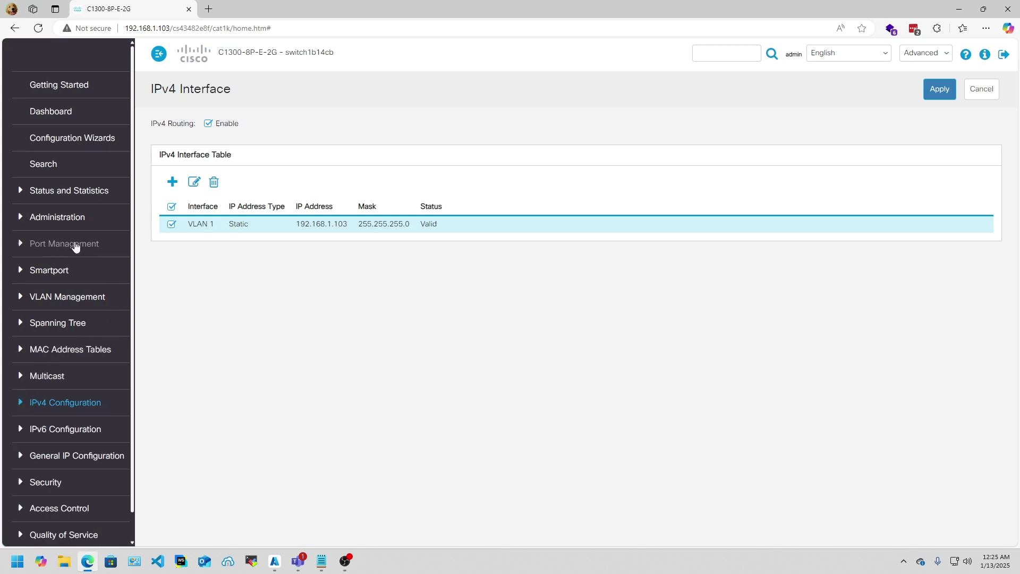
scroll(88, 283, "down", 1)
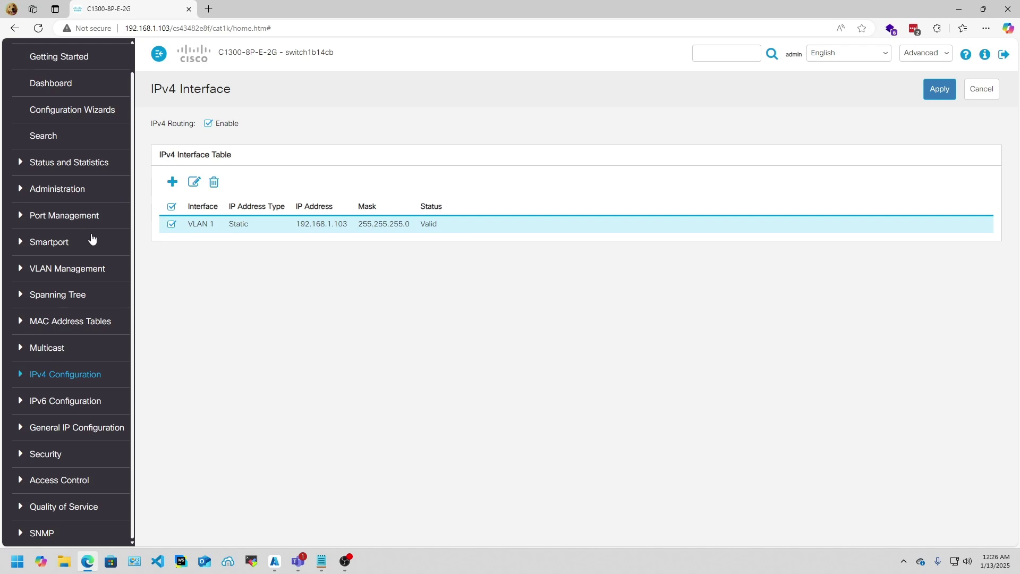
left_click(21, 190)
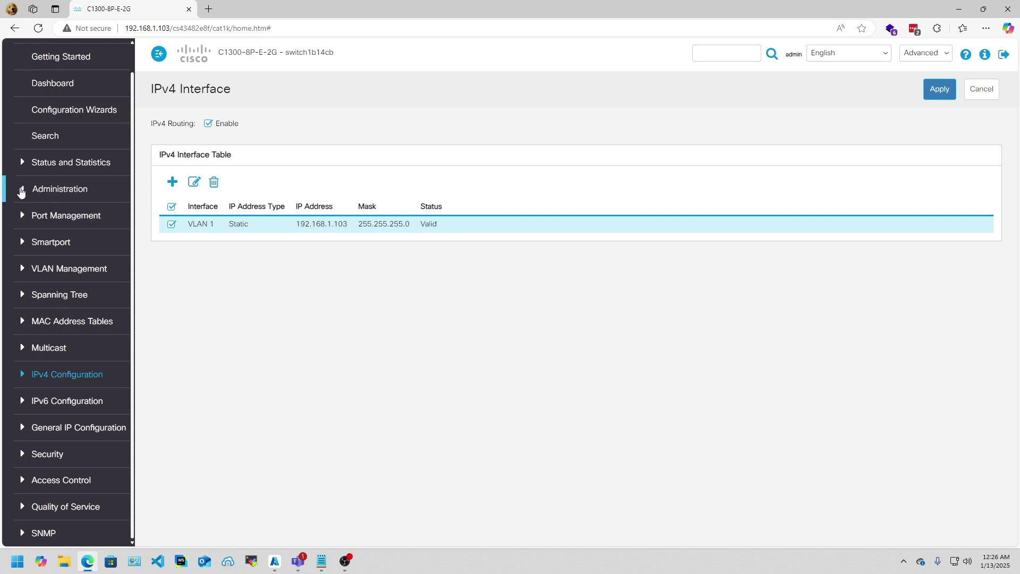
left_click(73, 293)
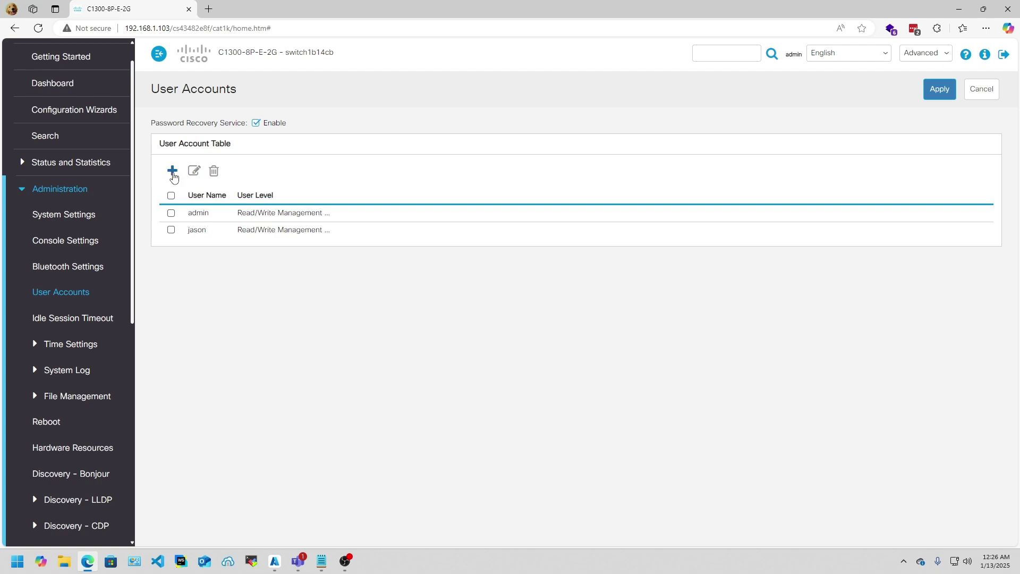
left_click(172, 171)
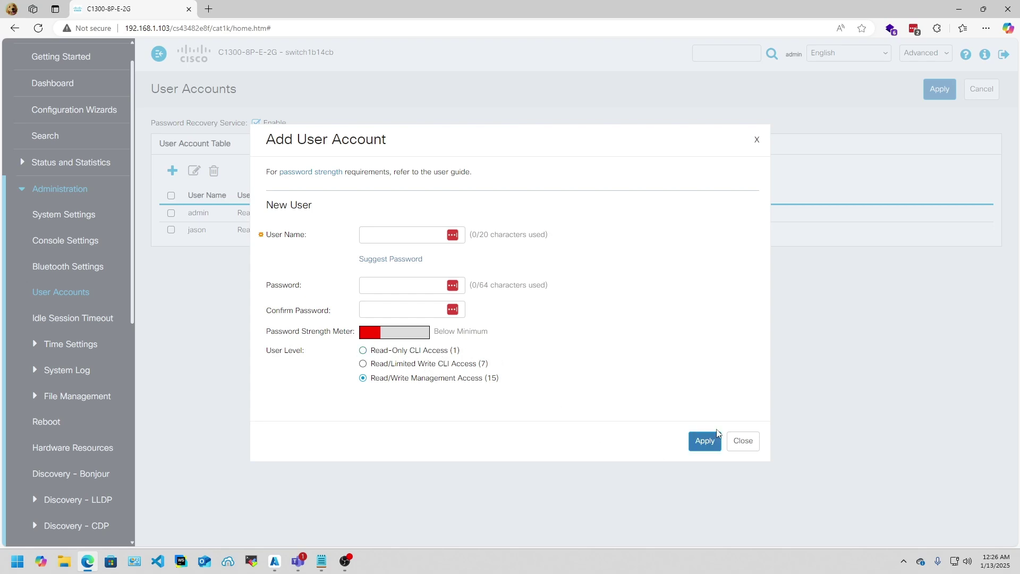
left_click(742, 442)
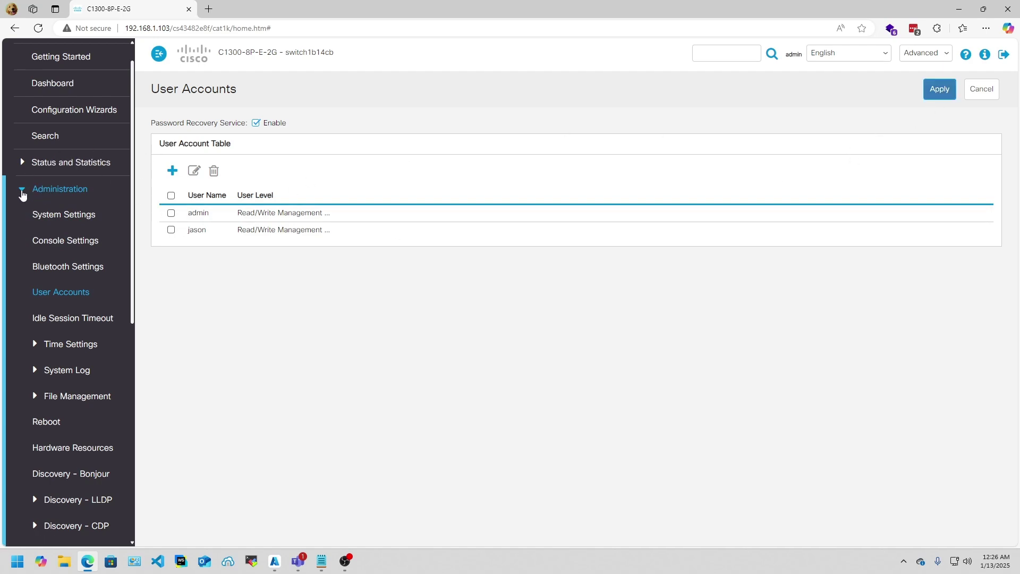
left_click(22, 191)
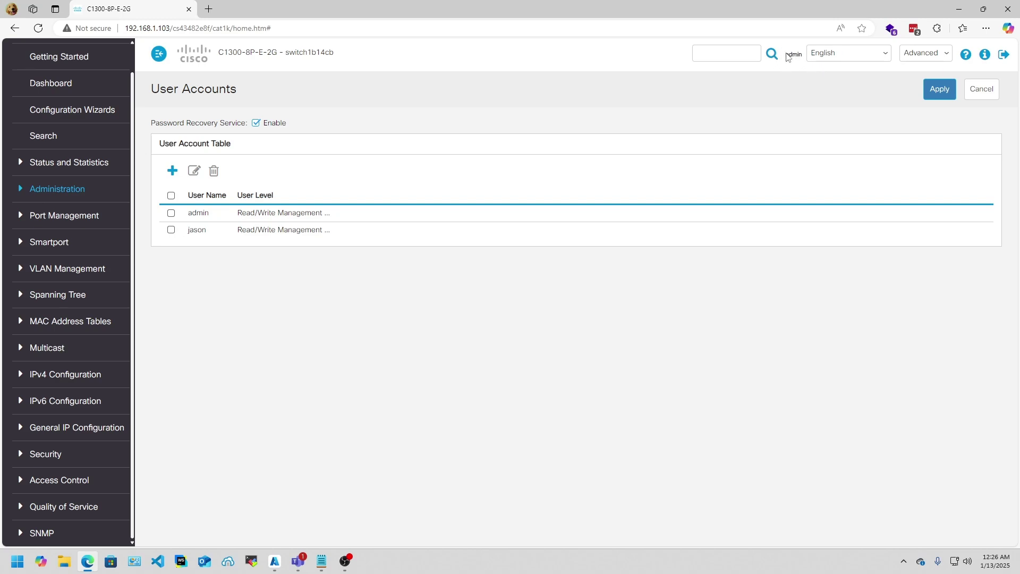
Apply the User Accounts changes and confirm the Success banner's save reminder
left_click(940, 89)
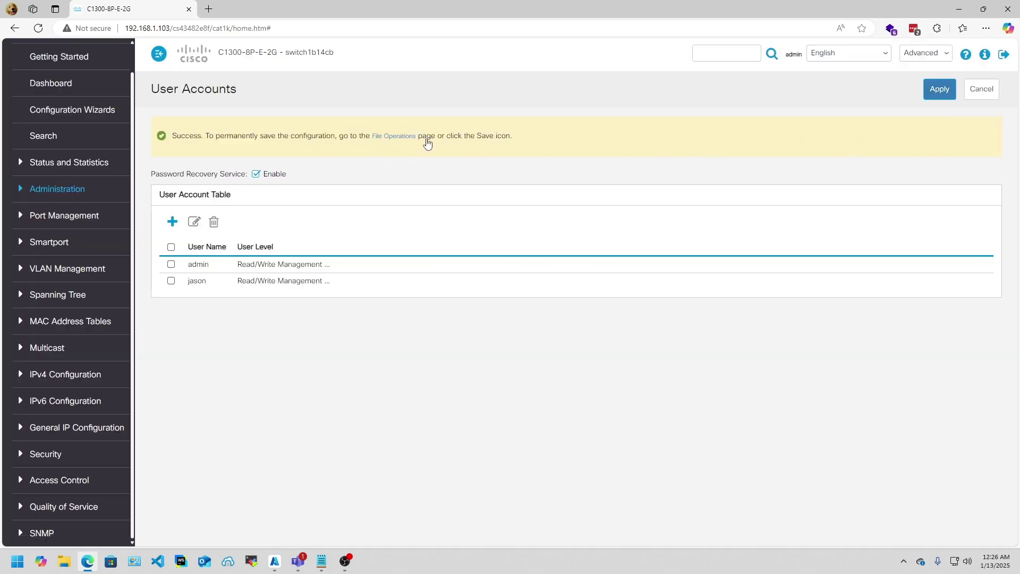
left_click_drag(513, 137, 221, 139)
left_click(661, 158)
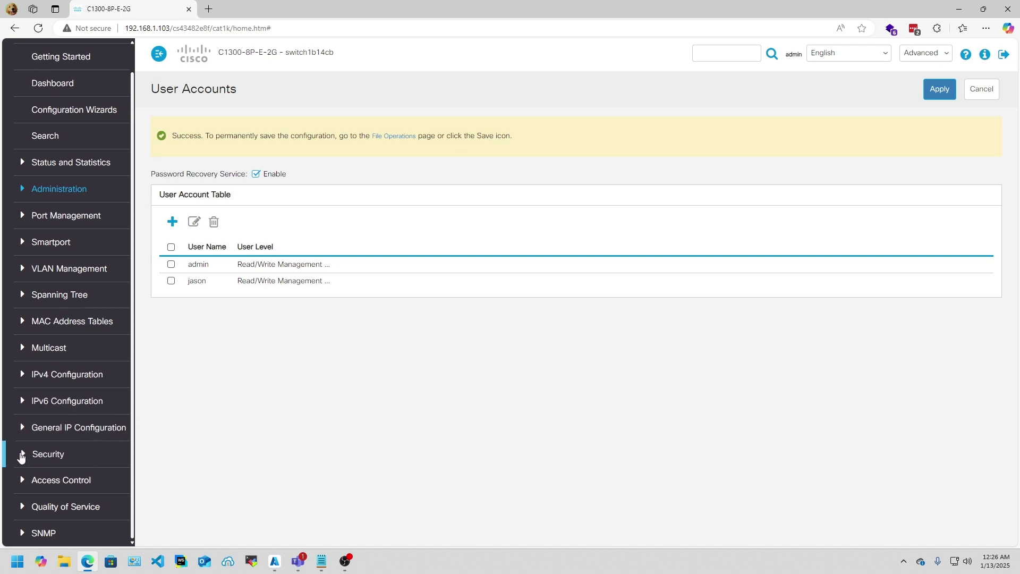
Go to Security > TCP/UDP Services and confirm SSH uses port 22
left_click(21, 455)
scroll(75, 444, "down", 3)
scroll(103, 424, "down", 2)
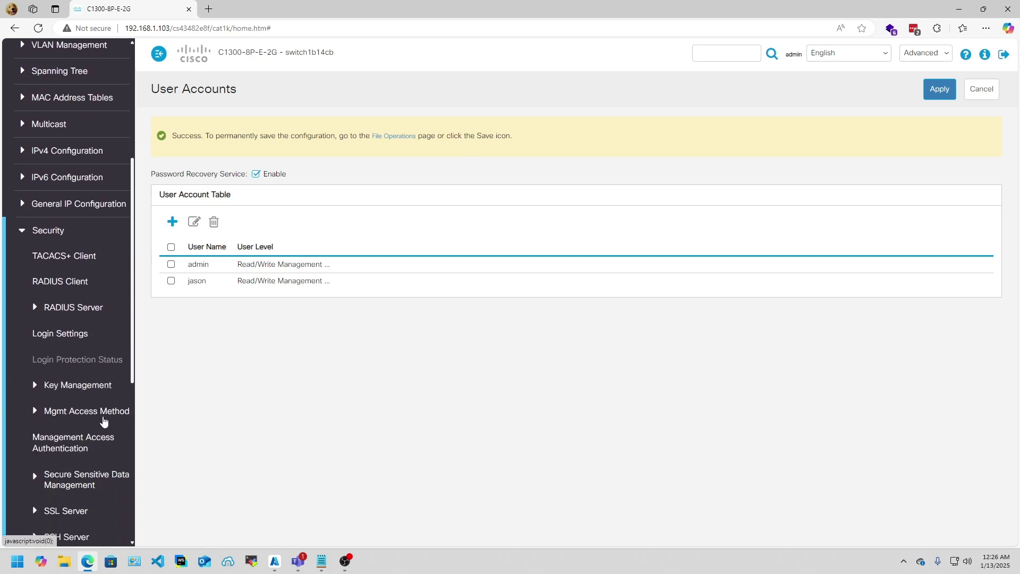
scroll(109, 408, "down", 2)
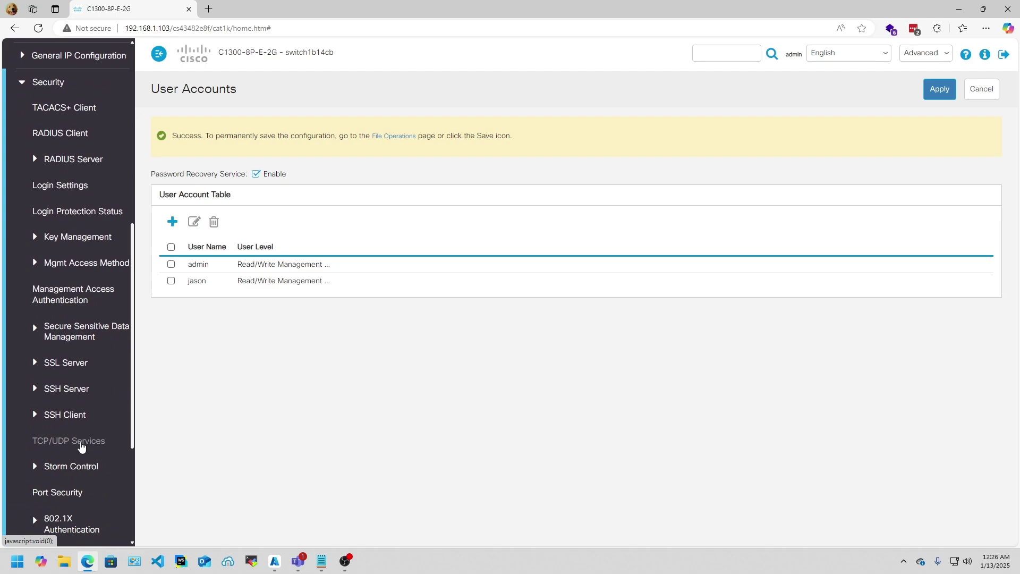
left_click(81, 446)
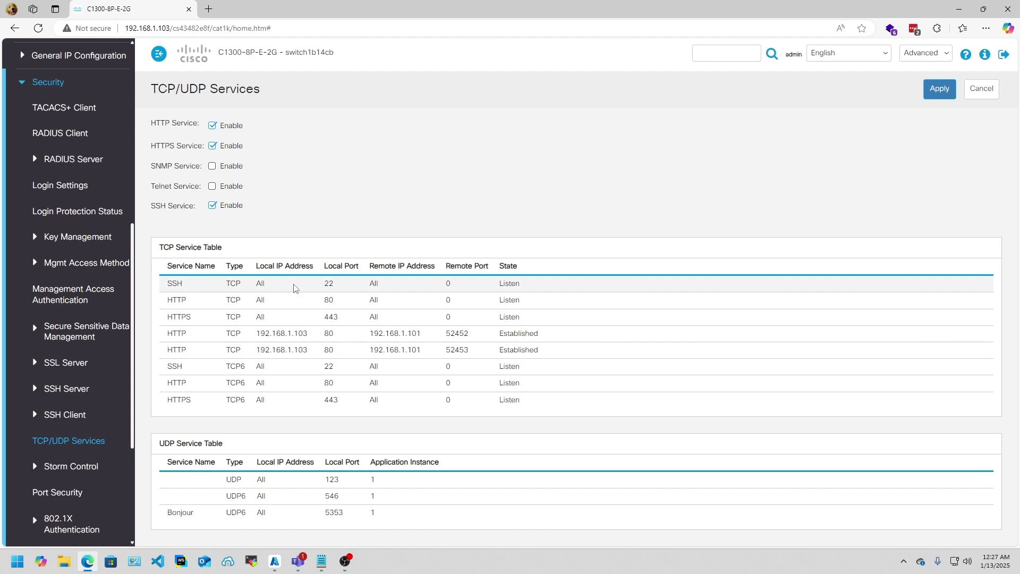
double_click(334, 282)
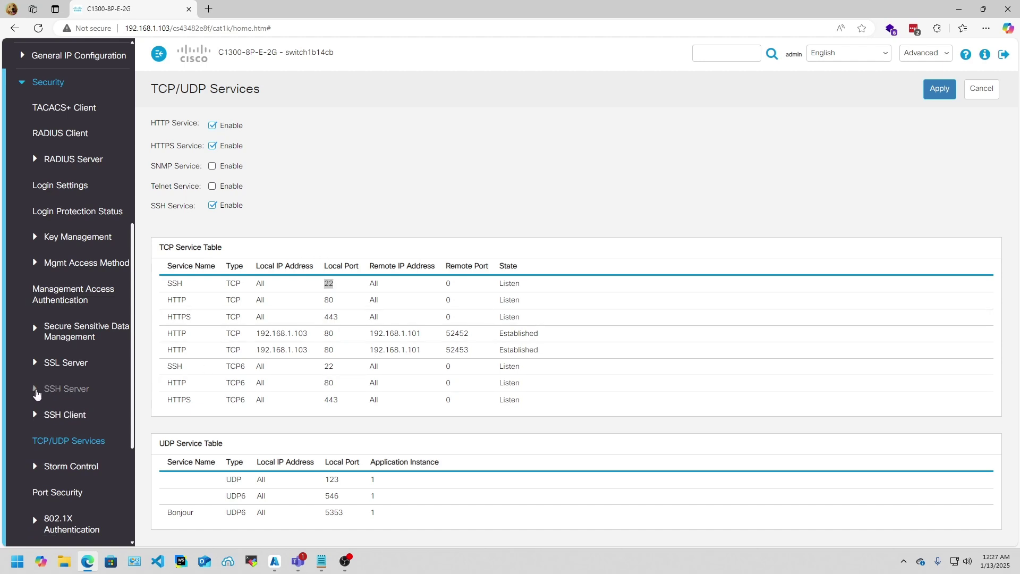
left_click(36, 393)
Apply the SSH User Authentication page with password authentication left enabled
left_click(68, 419)
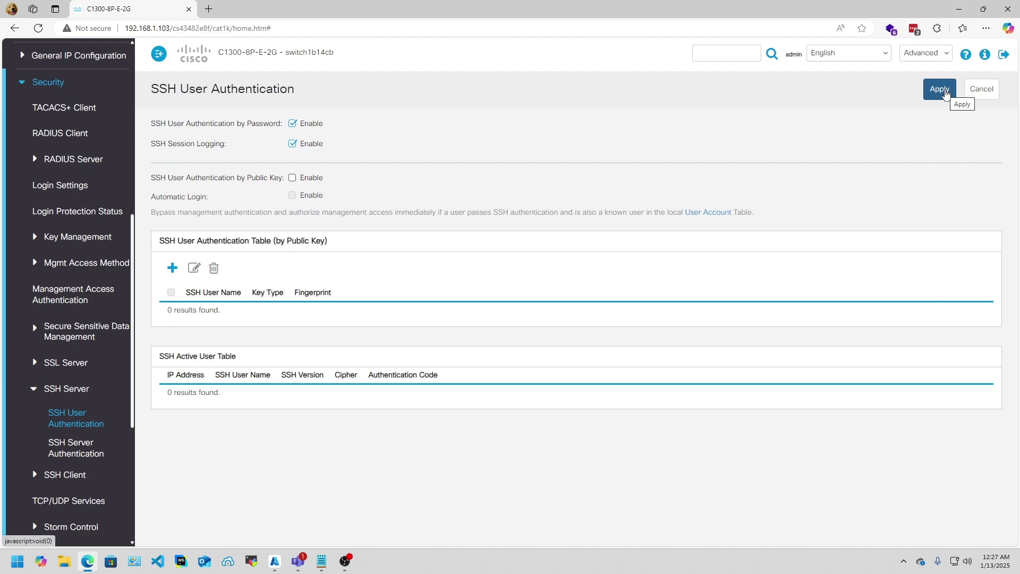
left_click(943, 91)
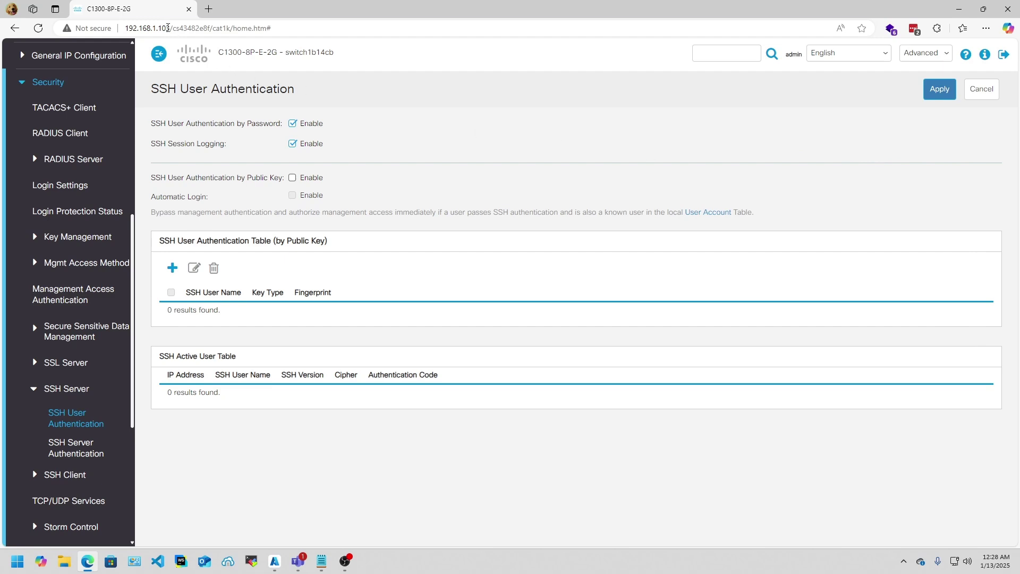
Launch MobaXterm, unlock it with the master password, and position its window
left_click_drag(167, 28, 127, 28)
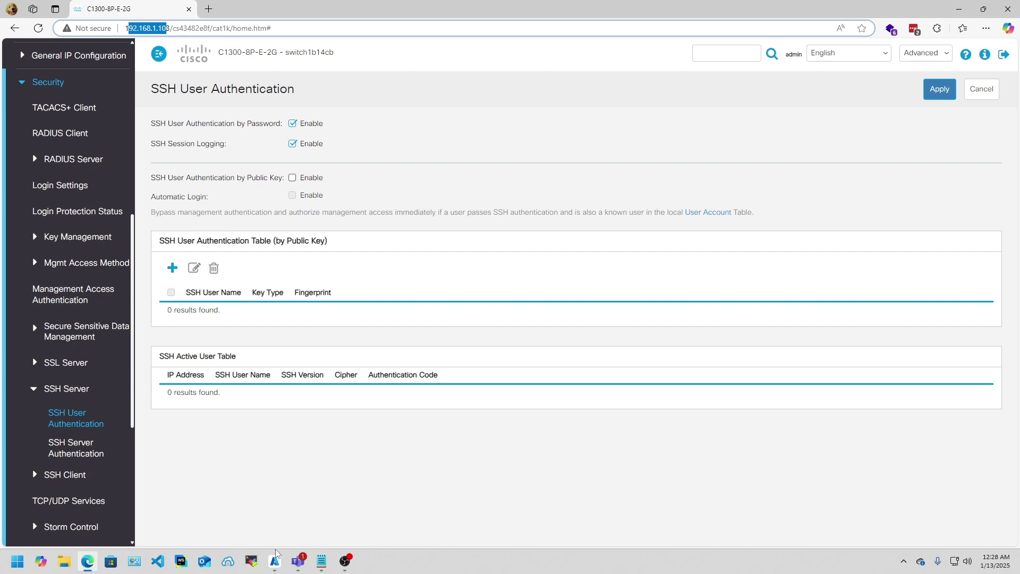
left_click(251, 562)
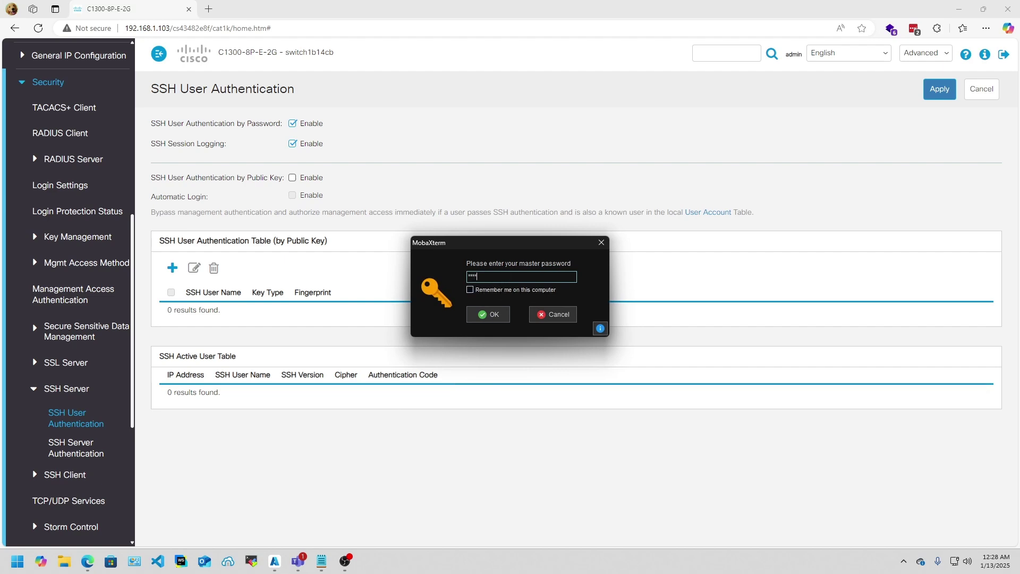
type("*************")
key("Return")
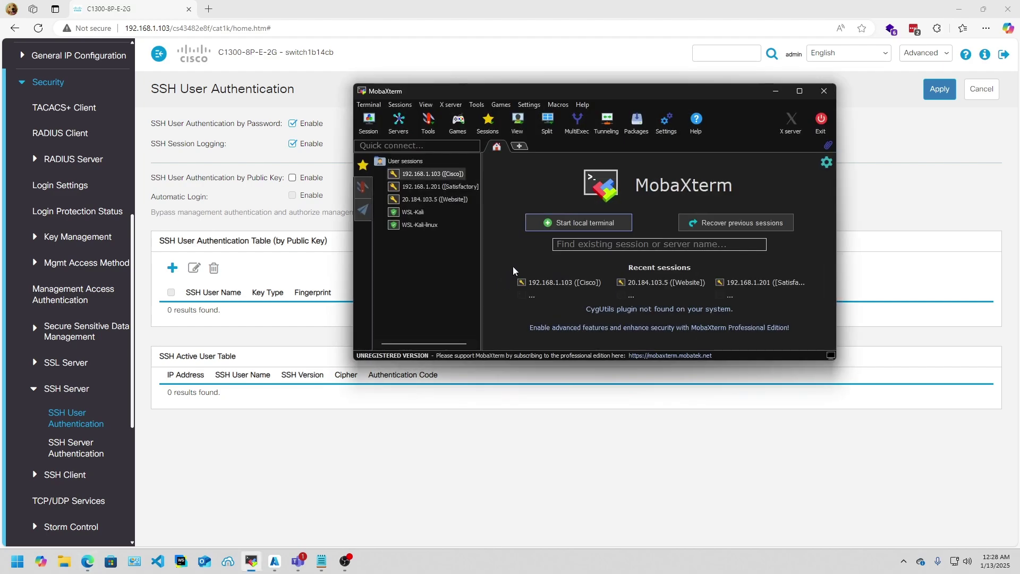
left_click_drag(661, 97, 545, 82)
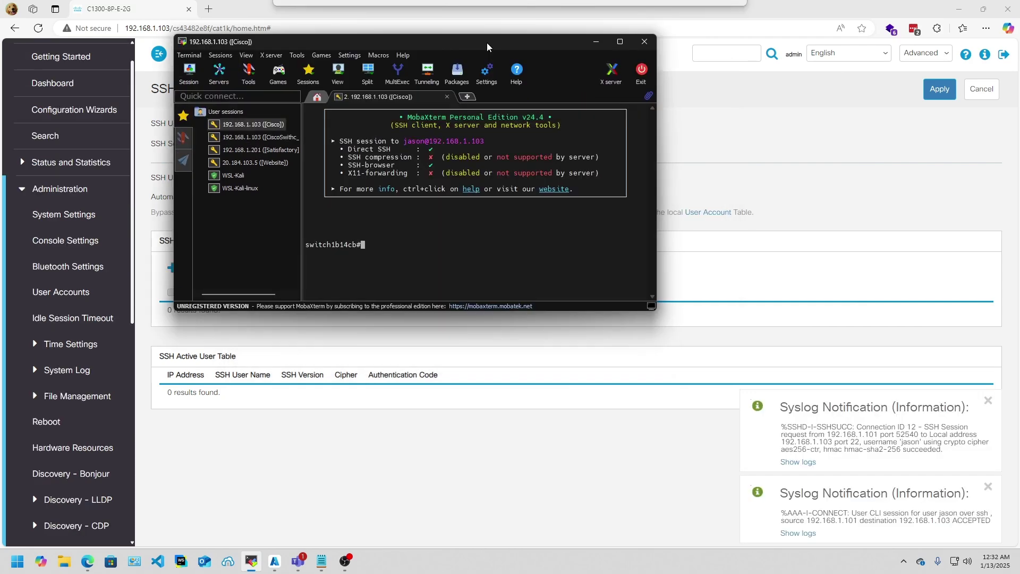
left_click_drag(489, 40, 486, 87)
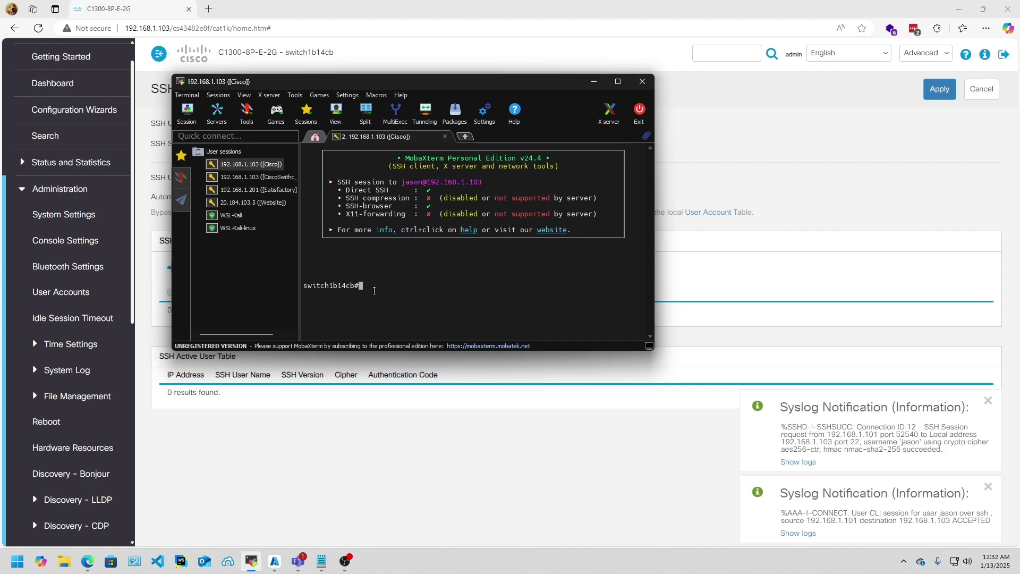
Try enable (rejected), enlarge the terminal, then run config to reach switch1b14cb(config)#
type("enable")
key("Return")
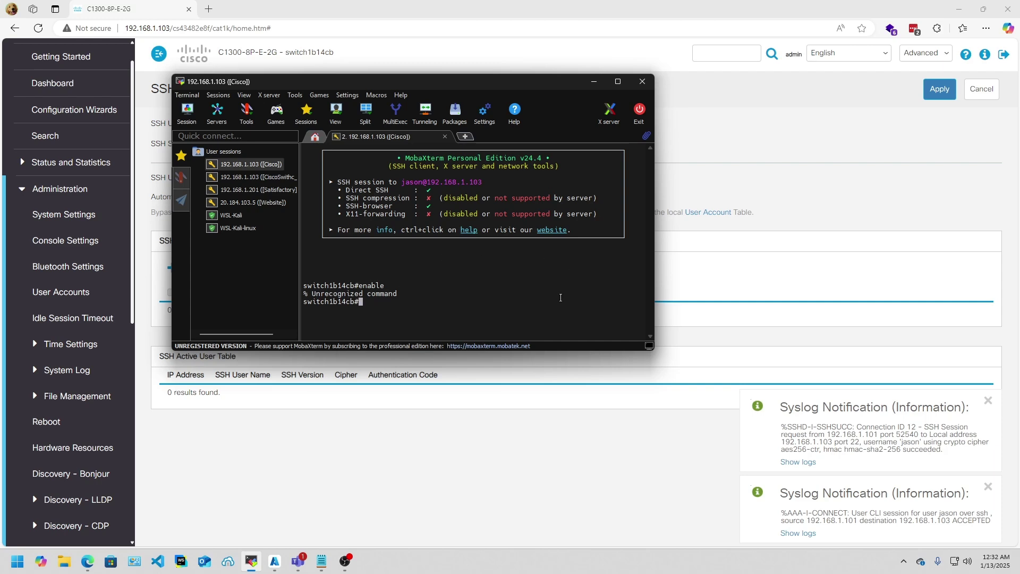
left_click_drag(542, 351, 484, 478)
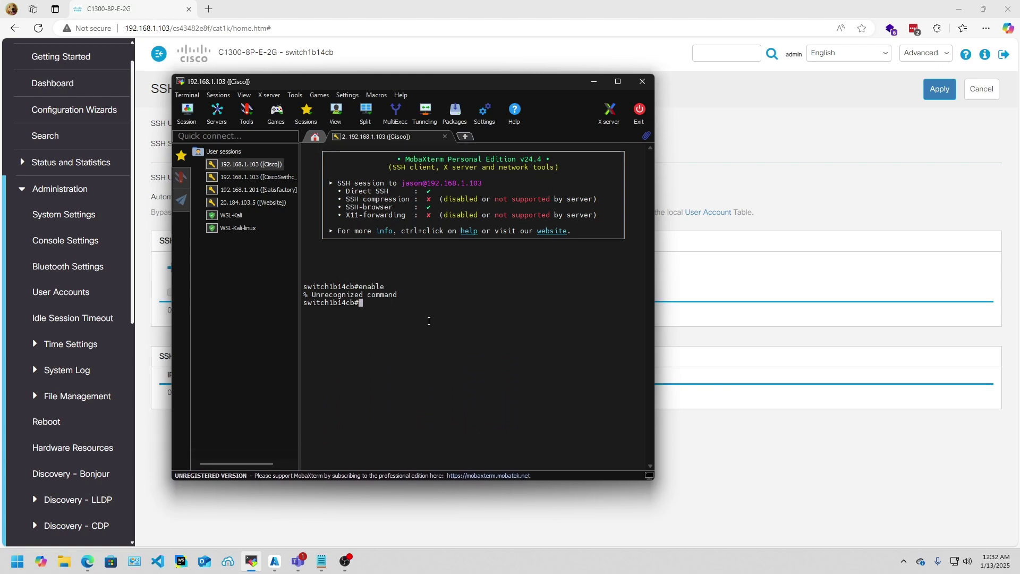
type("config")
key("Return")
key("Return")
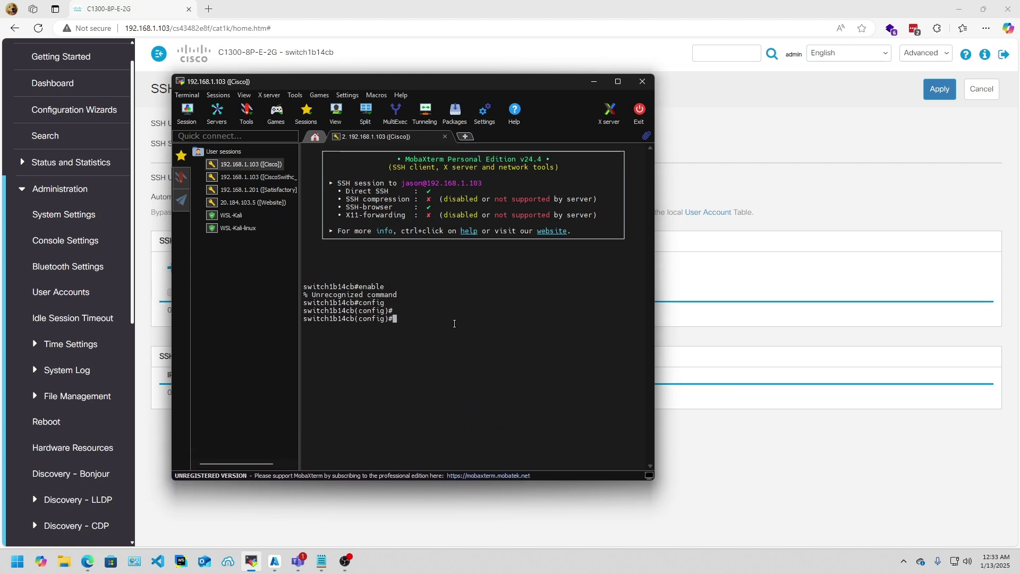